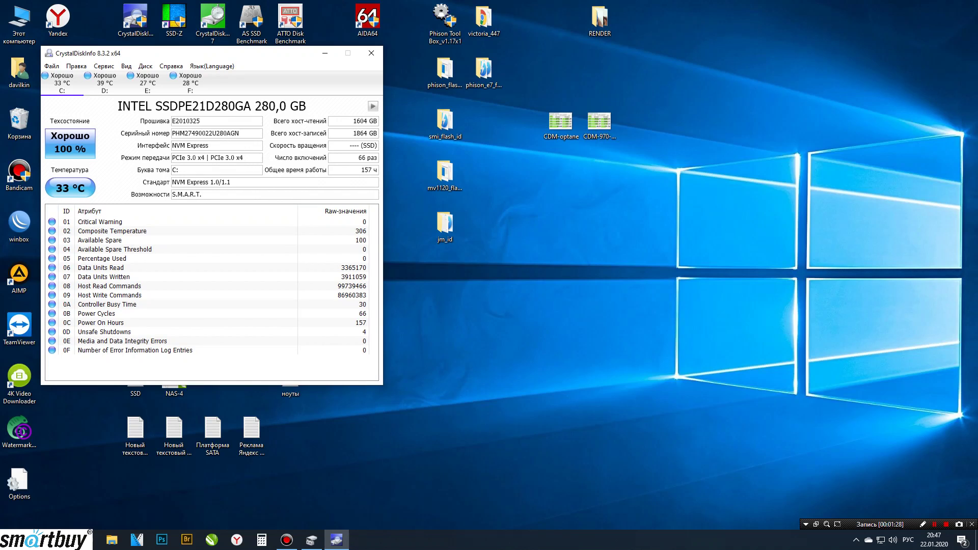
# Step: Display the details of the m.2 Smartbuy PS5013-2280T 512GB drive in CrystalDiskInfo and in SSD-Z
pyautogui.press('Right')
pyautogui.press('Right')
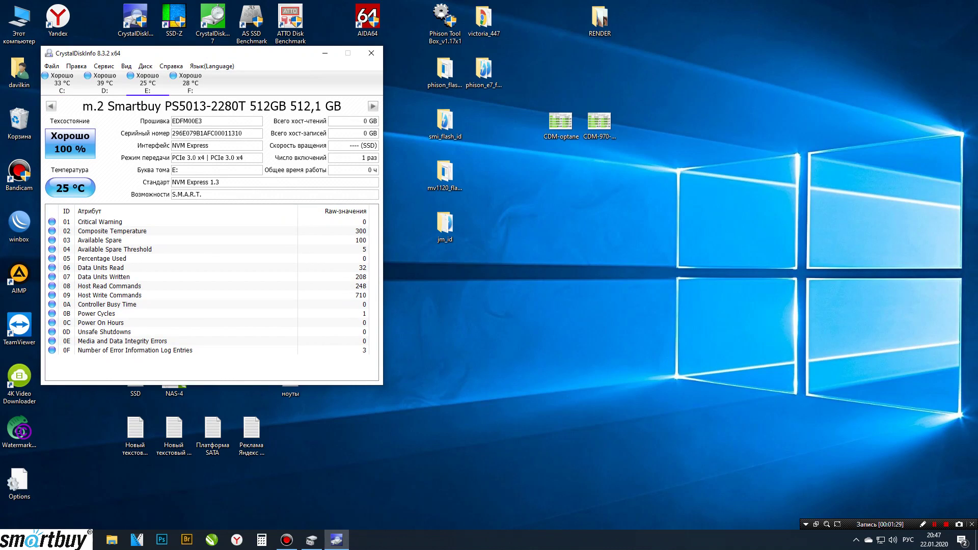
pyautogui.moveTo(222, 174)
pyautogui.doubleClick(174, 20)
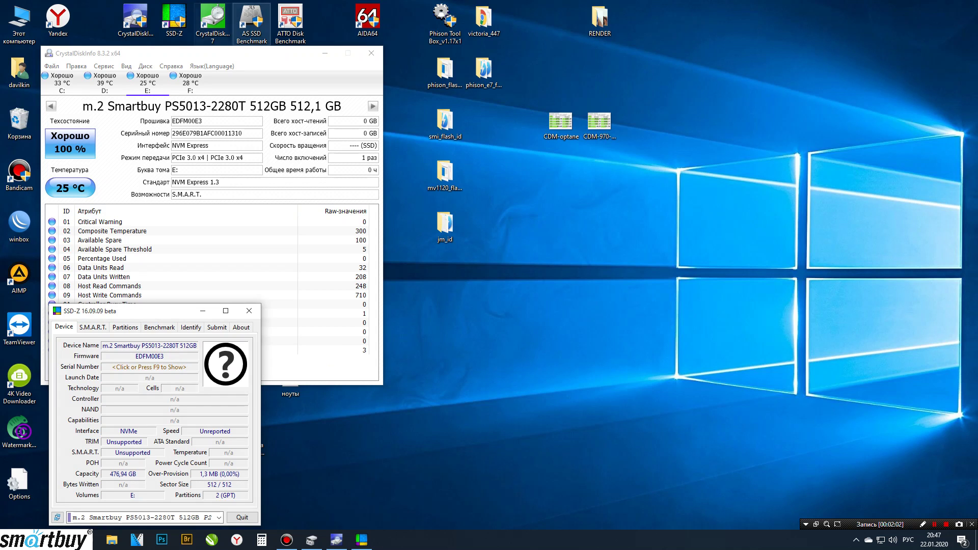
# Step: Open CrystalDiskMark and run all its tests on drive E: with the 1GiB test size
pyautogui.doubleClick(212, 21)
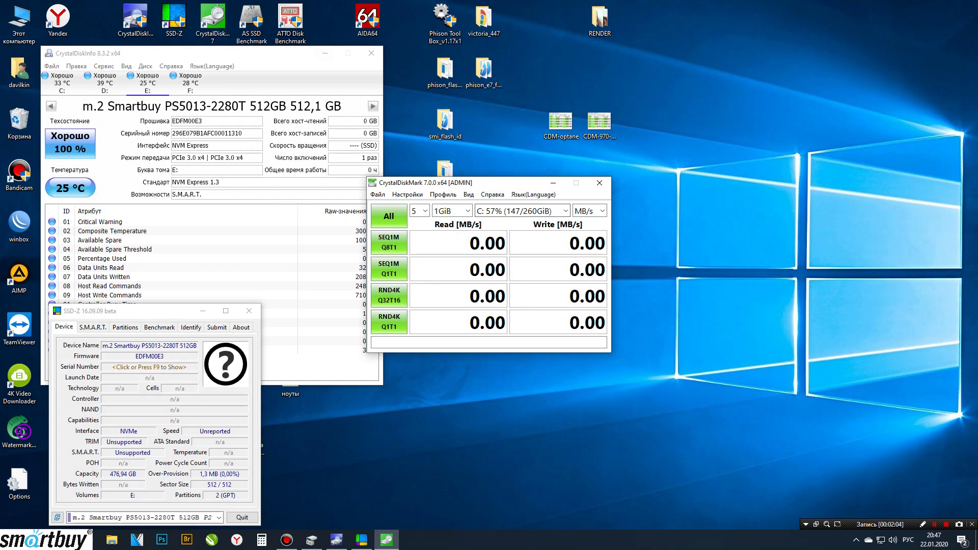
pyautogui.moveTo(501, 188); pyautogui.dragTo(850, 26)
pyautogui.click(868, 49)
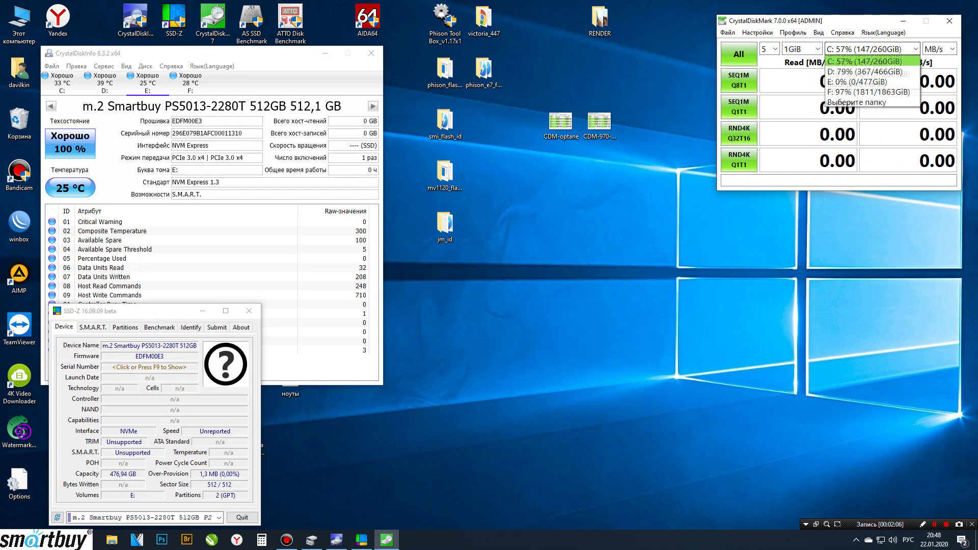
pyautogui.click(872, 82)
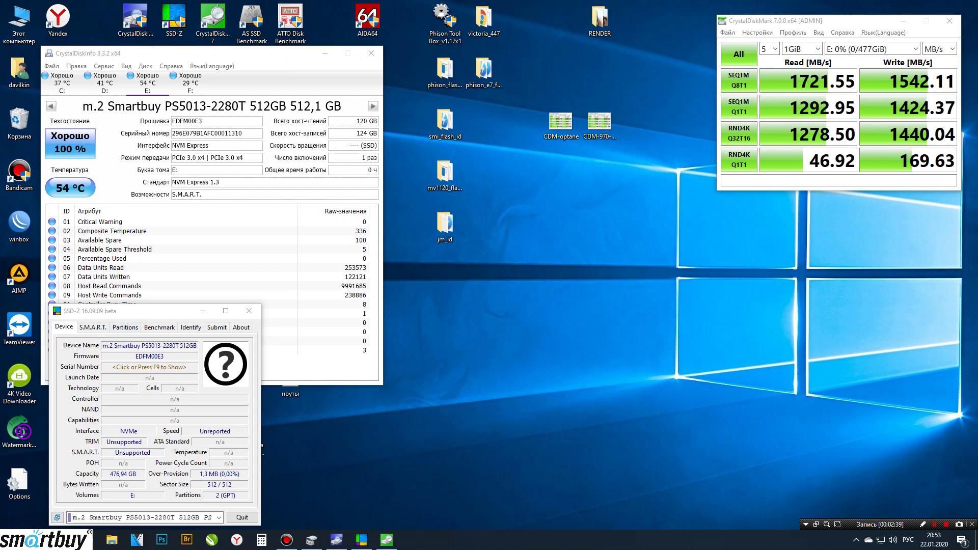
# Step: Open the CDM image from D:\SSD Smartbuy Stream E13T 256Gb and place it beneath the CrystalDiskMark window
pyautogui.doubleClick(18, 23)
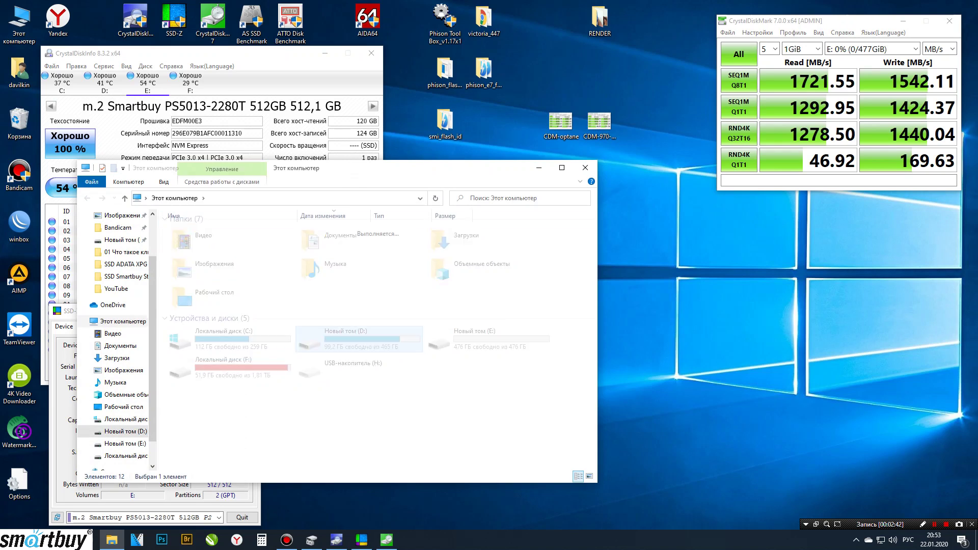
pyautogui.doubleClick(204, 230)
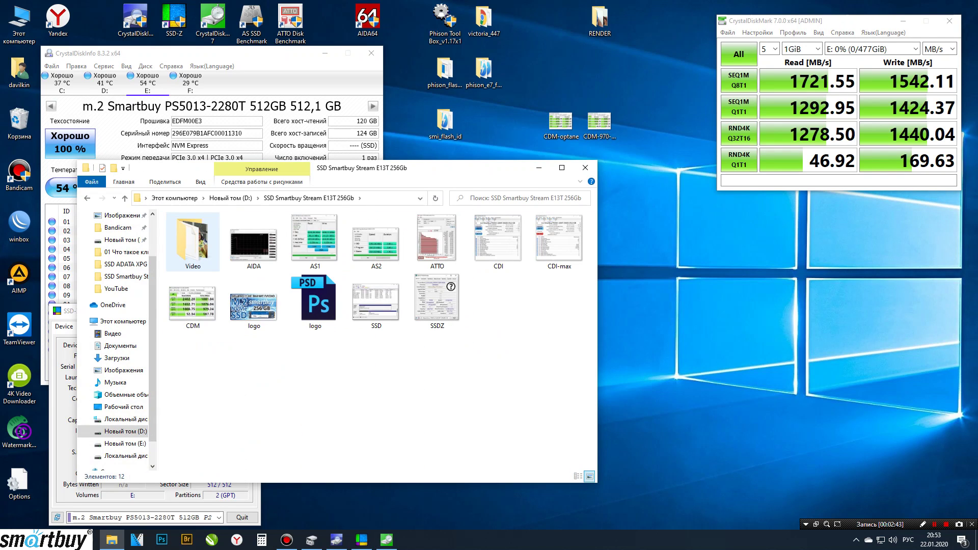
pyautogui.doubleClick(192, 303)
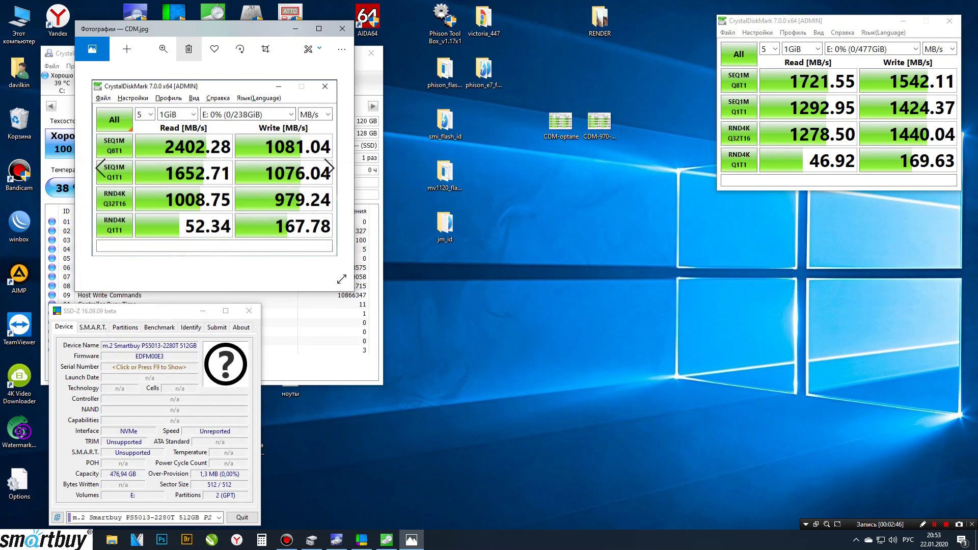
pyautogui.moveTo(197, 32); pyautogui.dragTo(807, 223)
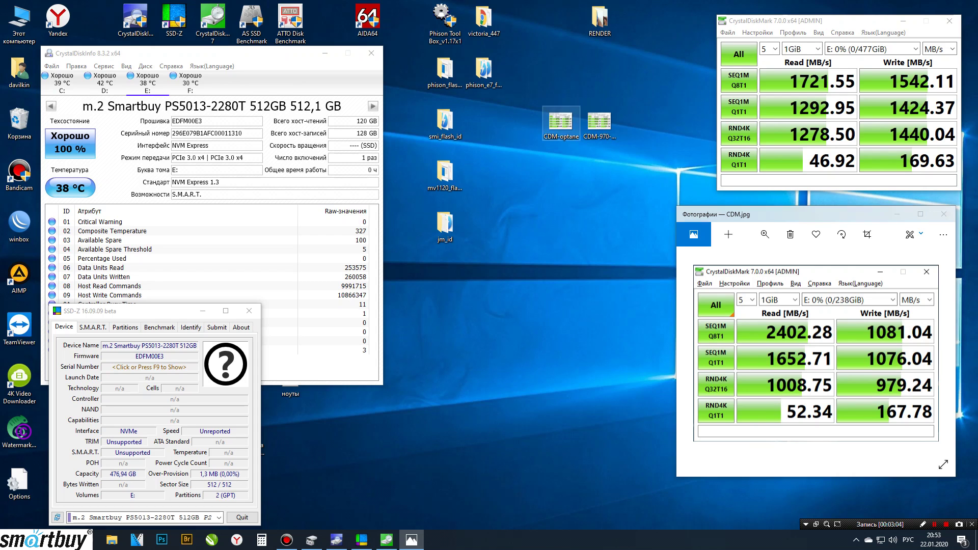
# Step: View the desktop images CDM-optane and CDM-970-evo-plus side by side, and close all the comparison images
pyautogui.doubleClick(560, 122)
pyautogui.moveTo(229, 32)
pyautogui.mouseDown()
pyautogui.moveTo(248, 45)
pyautogui.moveTo(242, 26)
pyautogui.mouseUp()
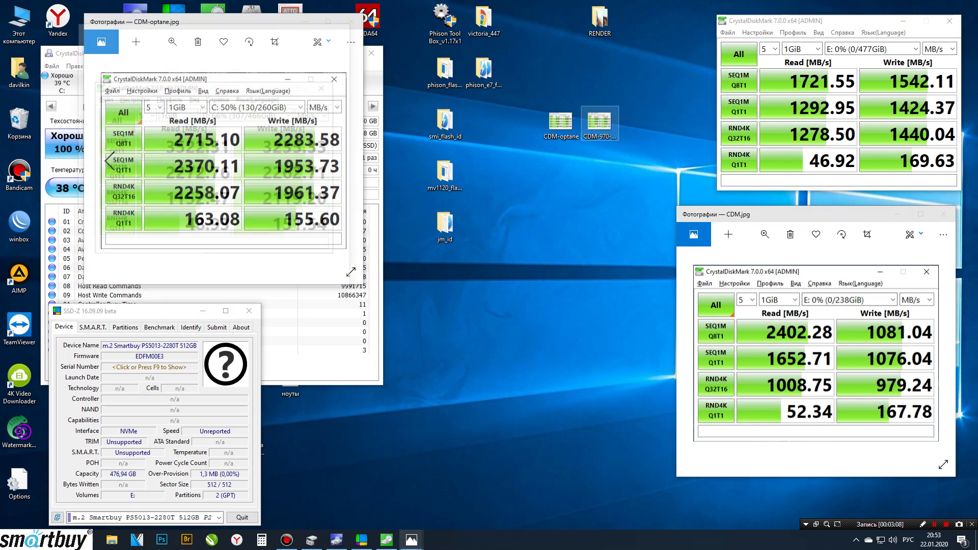
pyautogui.doubleClick(599, 123)
pyautogui.moveTo(278, 26); pyautogui.dragTo(594, 21)
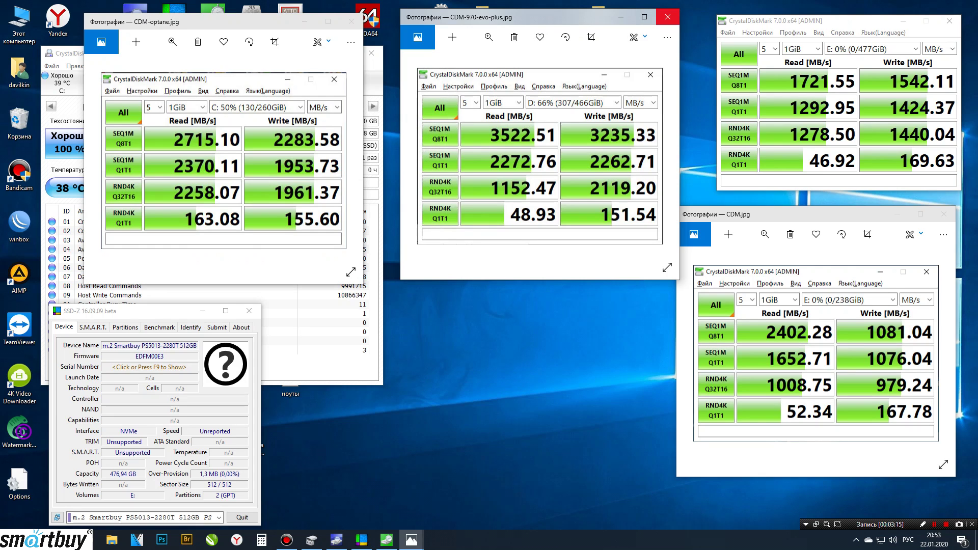
pyautogui.click(668, 16)
pyautogui.click(351, 22)
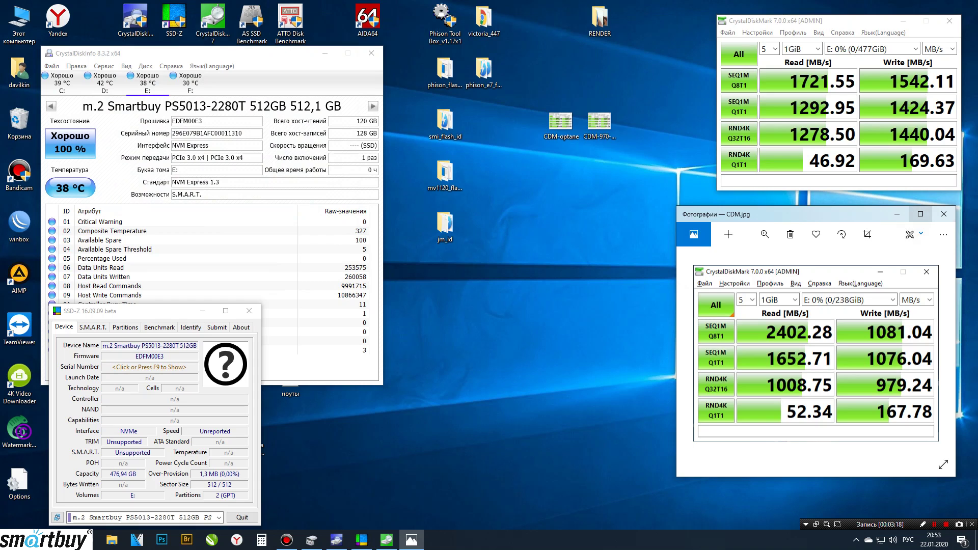
pyautogui.click(943, 214)
# Step: Open AS SSD Benchmark beneath CrystalDiskMark and run its full 1 GB test on drive E:
pyautogui.doubleClick(251, 23)
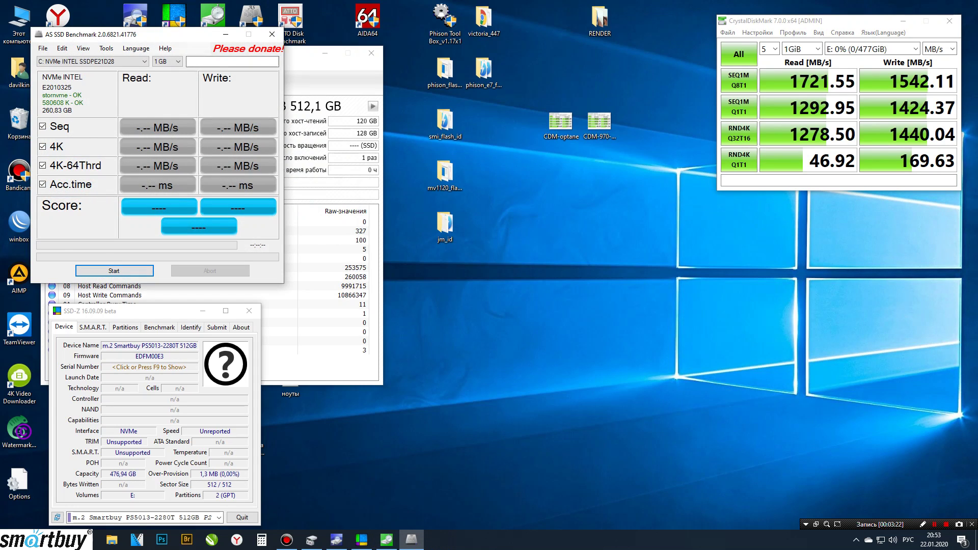
pyautogui.moveTo(178, 29); pyautogui.dragTo(865, 220)
pyautogui.click(830, 245)
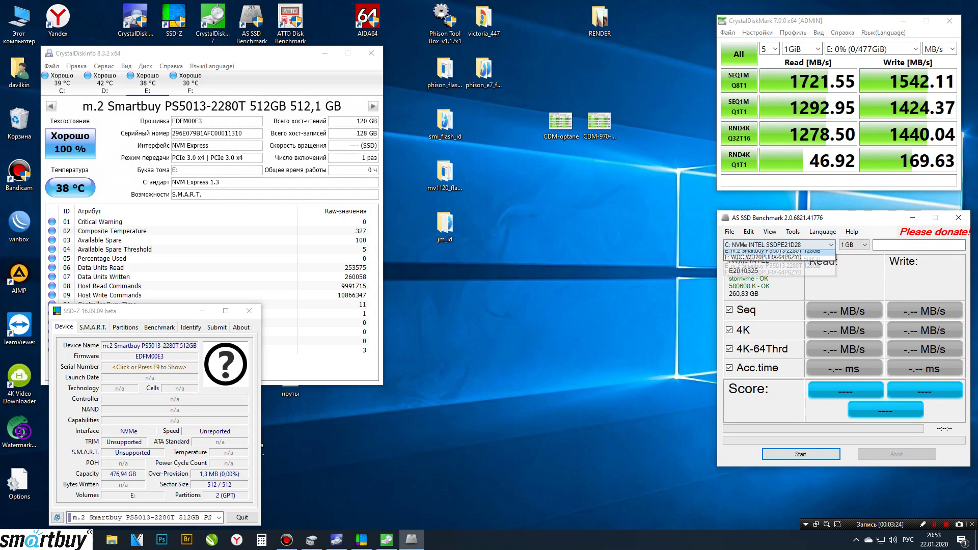
pyautogui.click(773, 267)
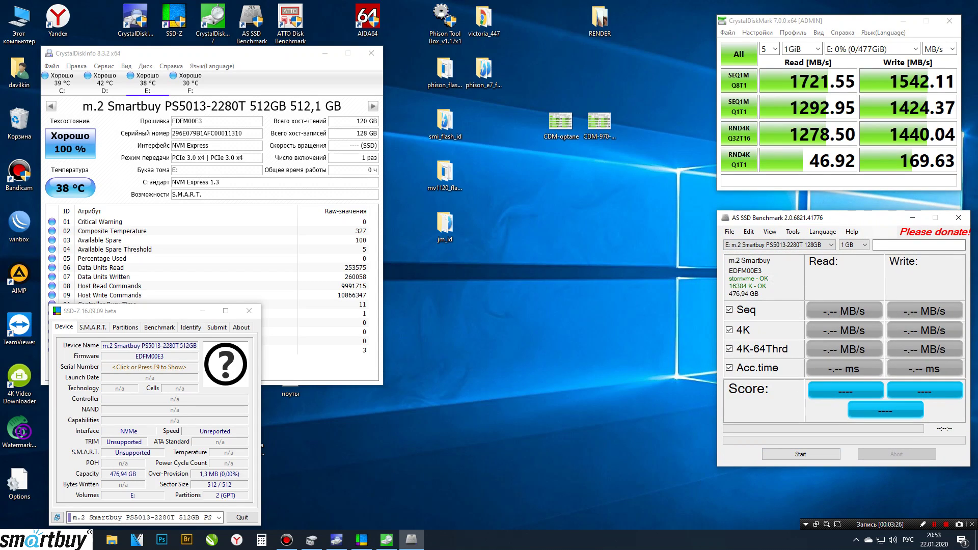
pyautogui.click(801, 454)
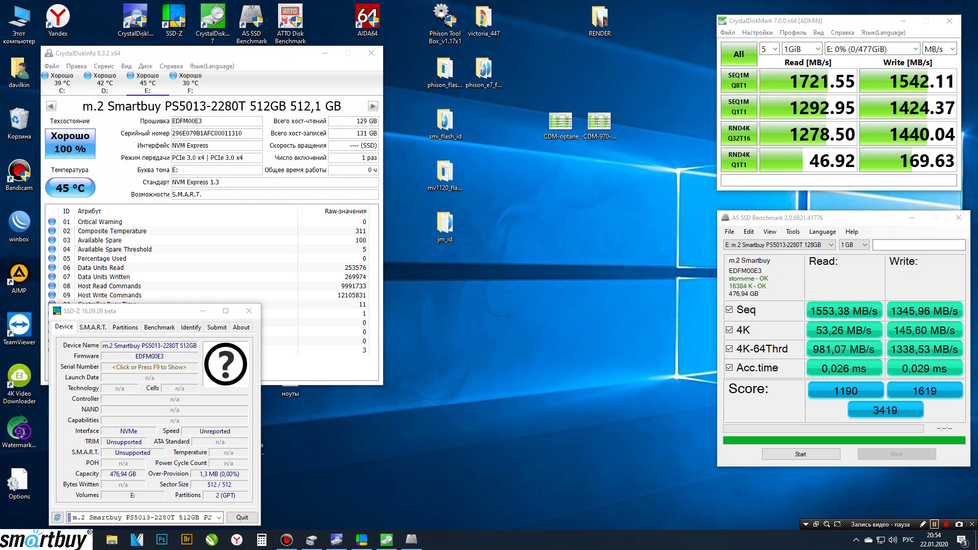
# Step: Run the AS SSD Copy-Benchmark with ISO, Program and Game on the Smartbuy drive
pyautogui.hotkey('shift', 'F12')
pyautogui.click(793, 231)
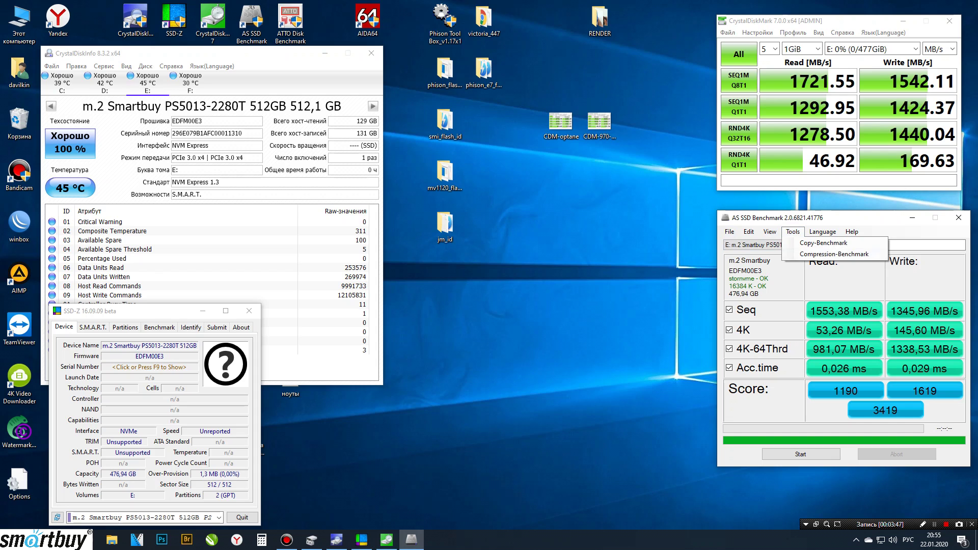
pyautogui.click(823, 243)
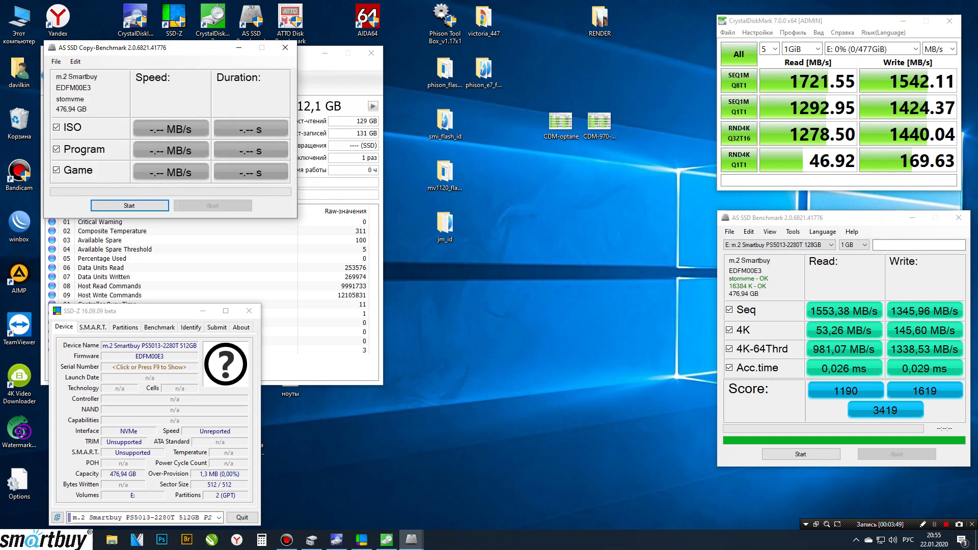
pyautogui.moveTo(128, 47); pyautogui.dragTo(528, 340)
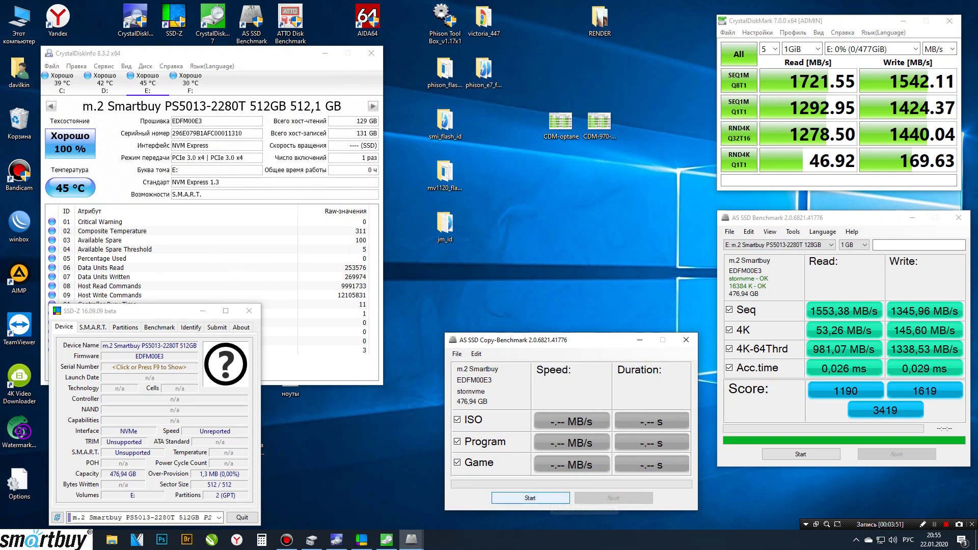
pyautogui.click(530, 498)
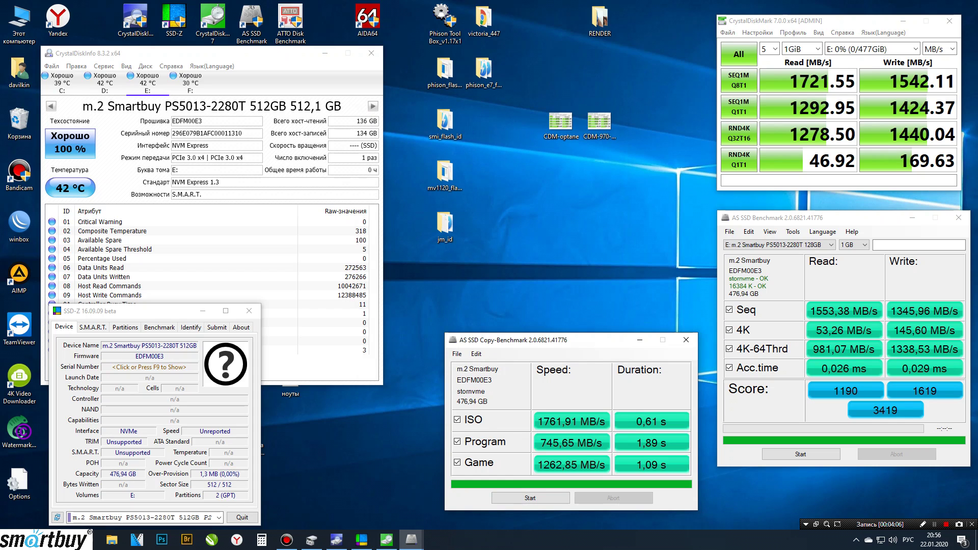
# Step: Open ATTO Disk Benchmark and run its test on drive E: with I/O sizes 512 B to 64 MB and a 256 MB file
pyautogui.doubleClick(290, 23)
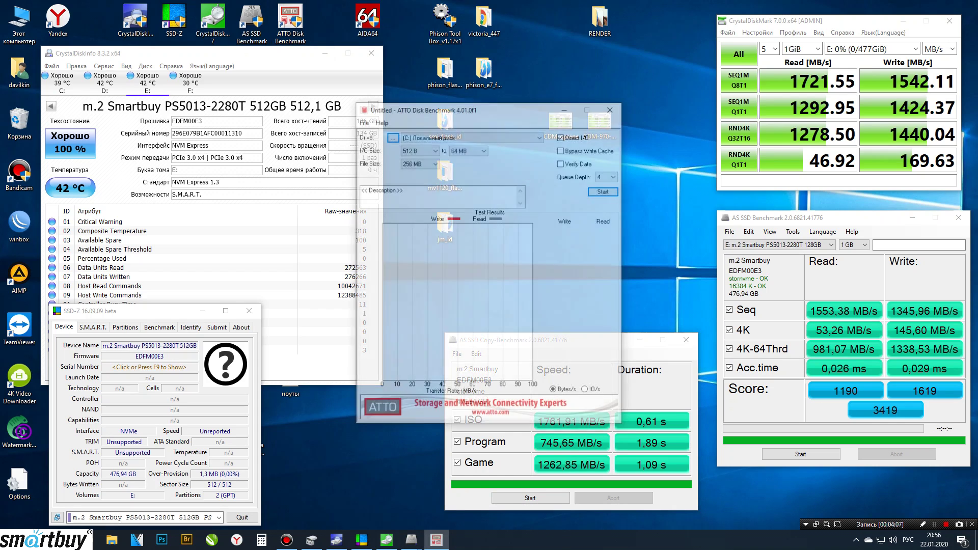
pyautogui.moveTo(490, 117); pyautogui.dragTo(553, 42)
pyautogui.click(535, 61)
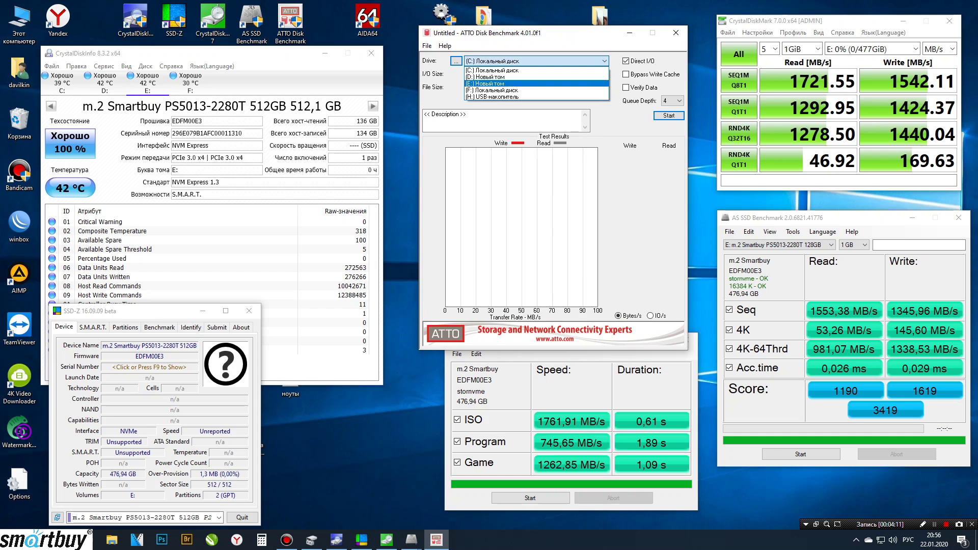
pyautogui.click(509, 88)
pyautogui.click(669, 115)
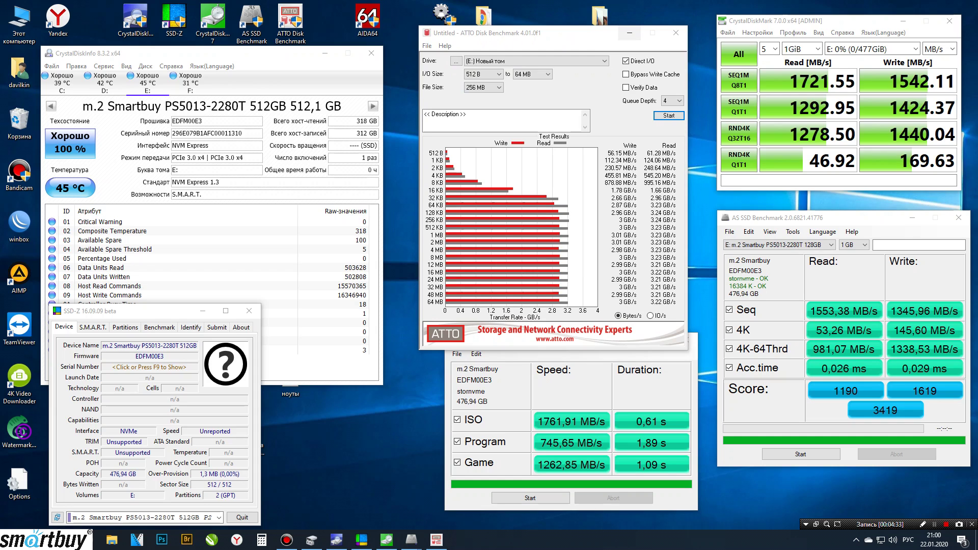
# Step: Minimize the ATTO, Copy-Benchmark, AS SSD, SSD-Z and CrystalDiskMark windows, leaving CrystalDiskInfo on the desktop
pyautogui.click(630, 32)
pyautogui.click(639, 339)
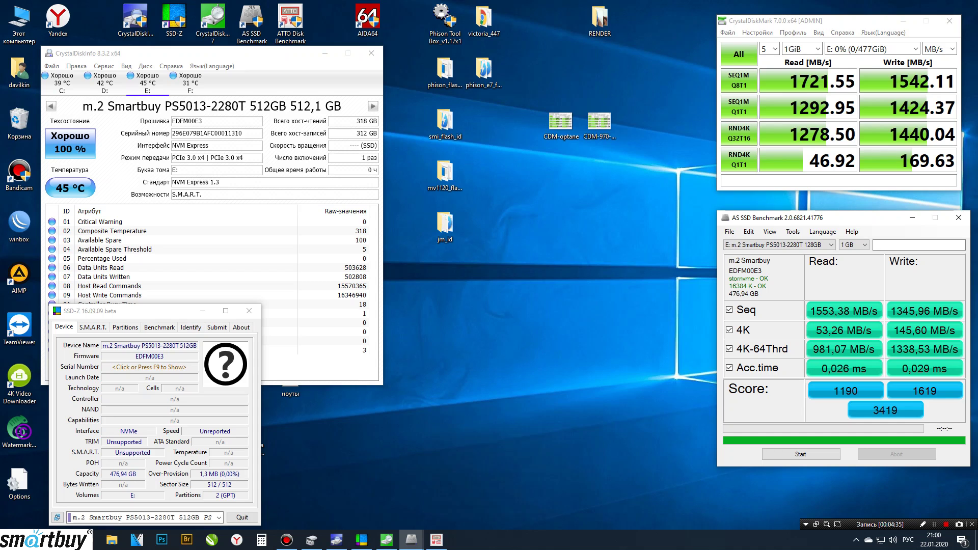
pyautogui.click(912, 217)
pyautogui.click(203, 311)
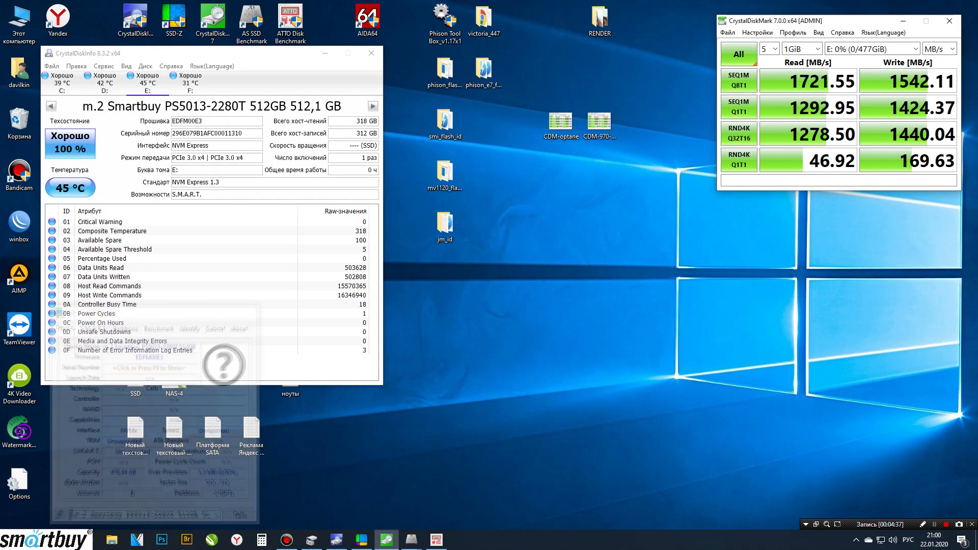
pyautogui.click(903, 21)
# Step: Open drive E: in a File Explorer window placed beside CrystalDiskInfo
pyautogui.doubleClick(19, 21)
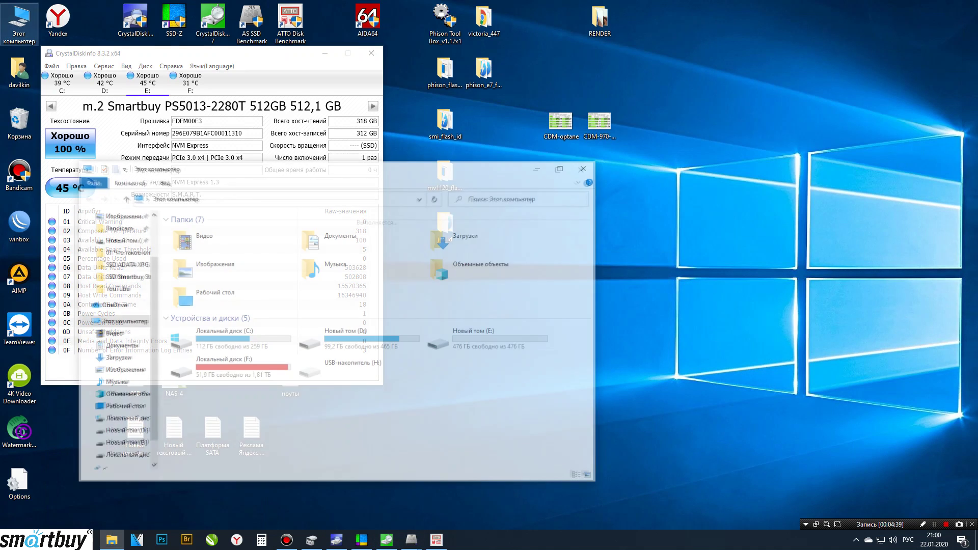
pyautogui.moveTo(447, 171); pyautogui.dragTo(811, 215)
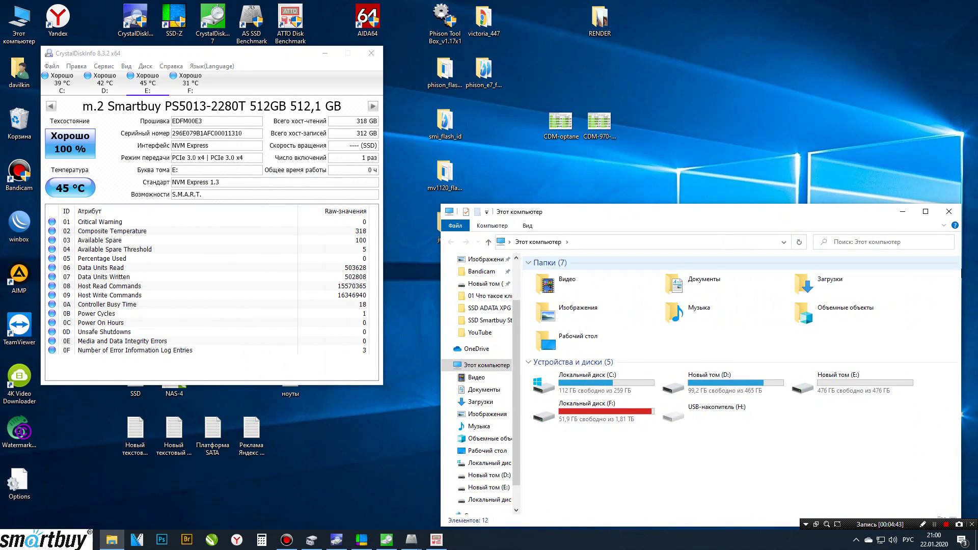
pyautogui.doubleClick(825, 382)
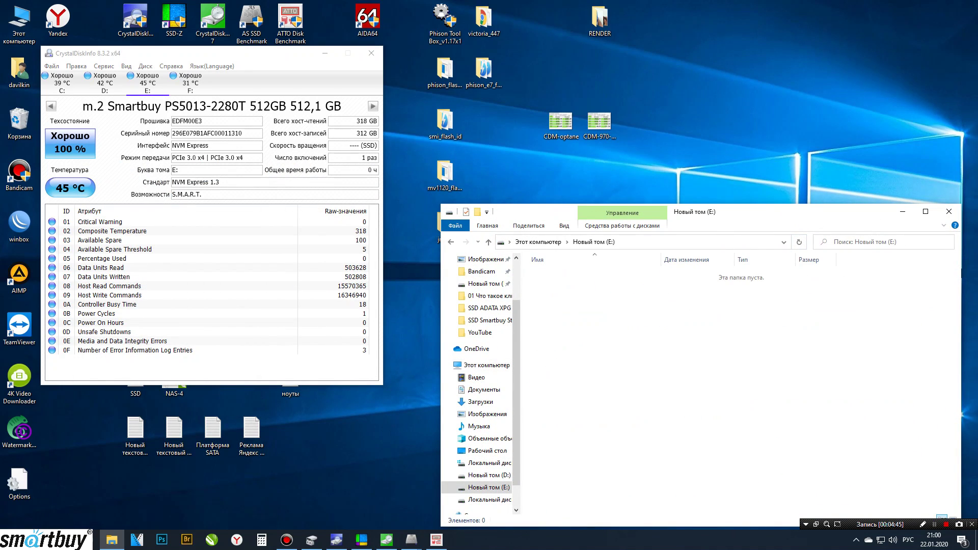
# Step: Open drive D: in a second File Explorer window and check the RENDER folder's properties
pyautogui.doubleClick(19, 23)
pyautogui.click(736, 179)
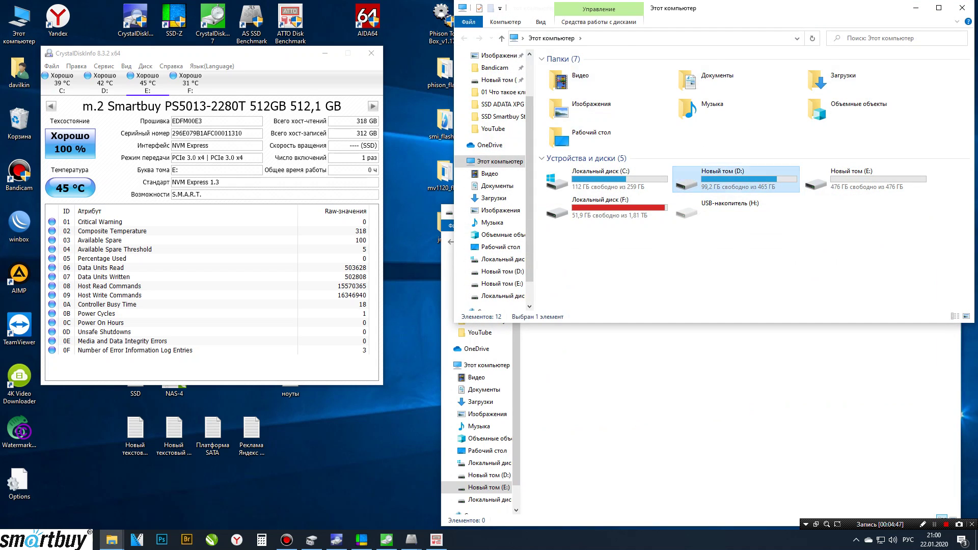
pyautogui.doubleClick(736, 180)
pyautogui.rightClick(552, 71)
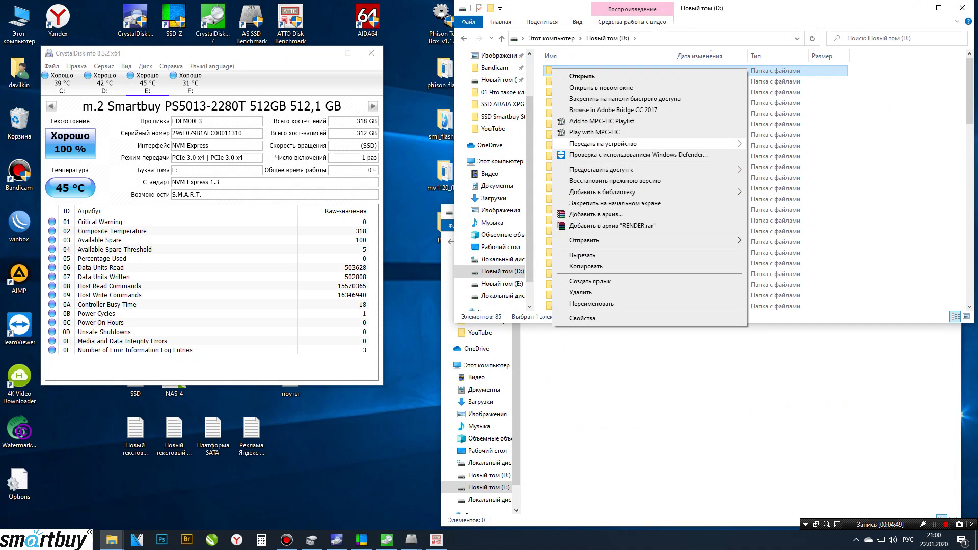
pyautogui.click(583, 318)
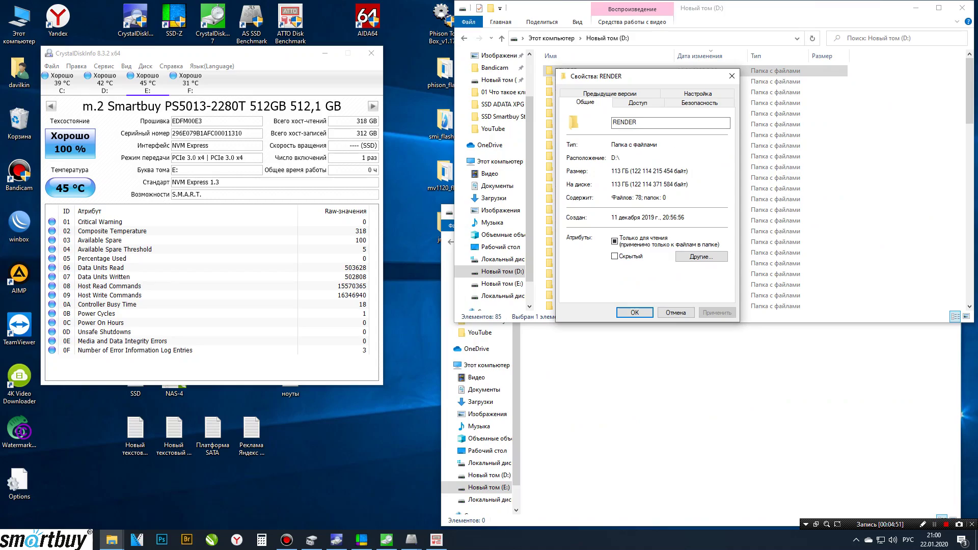
pyautogui.click(732, 76)
# Step: Arrange the two File Explorer windows side by side and copy the RENDER folder from D: to E:
pyautogui.moveTo(760, 11); pyautogui.dragTo(334, 199)
pyautogui.moveTo(140, 258); pyautogui.dragTo(650, 351)
# Step: Bring CrystalDiskInfo, CrystalDiskMark and the copy progress window to the front, and place the progress over the drive E: window
pyautogui.click(336, 540)
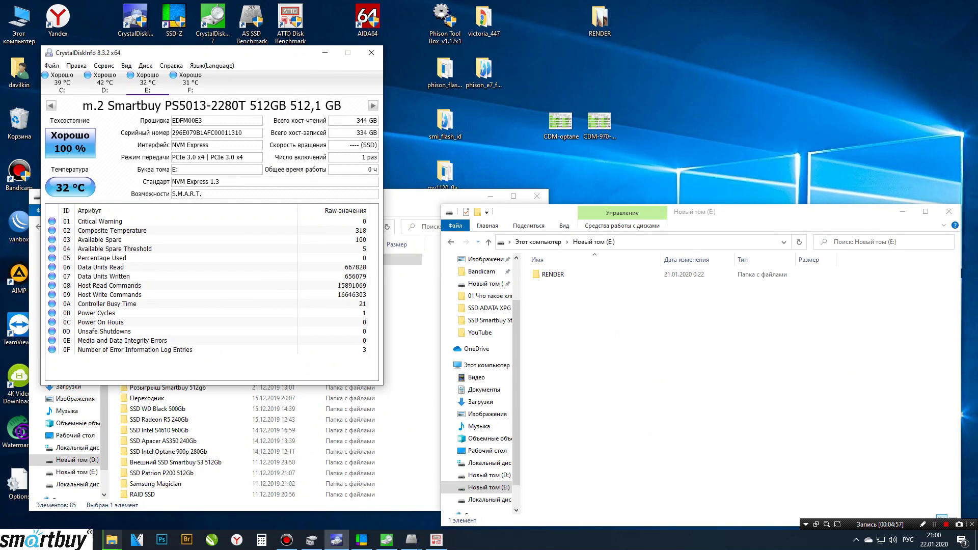
pyautogui.click(387, 540)
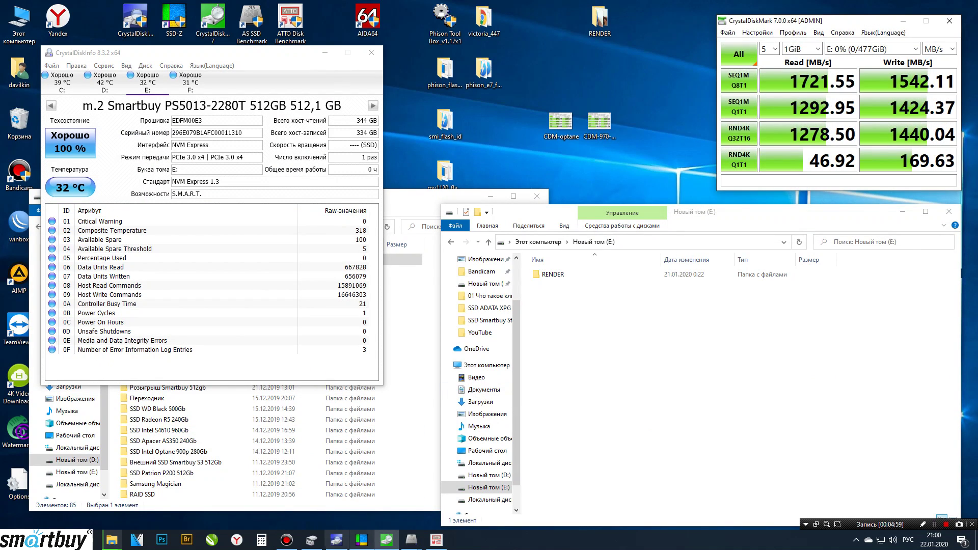
pyautogui.moveTo(112, 540)
pyautogui.click(246, 488)
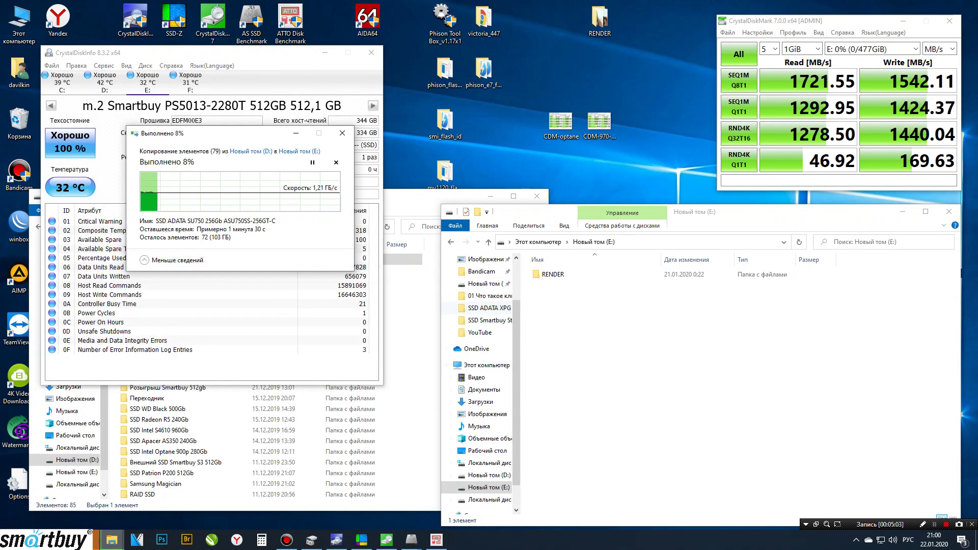
pyautogui.moveTo(203, 133); pyautogui.dragTo(667, 325)
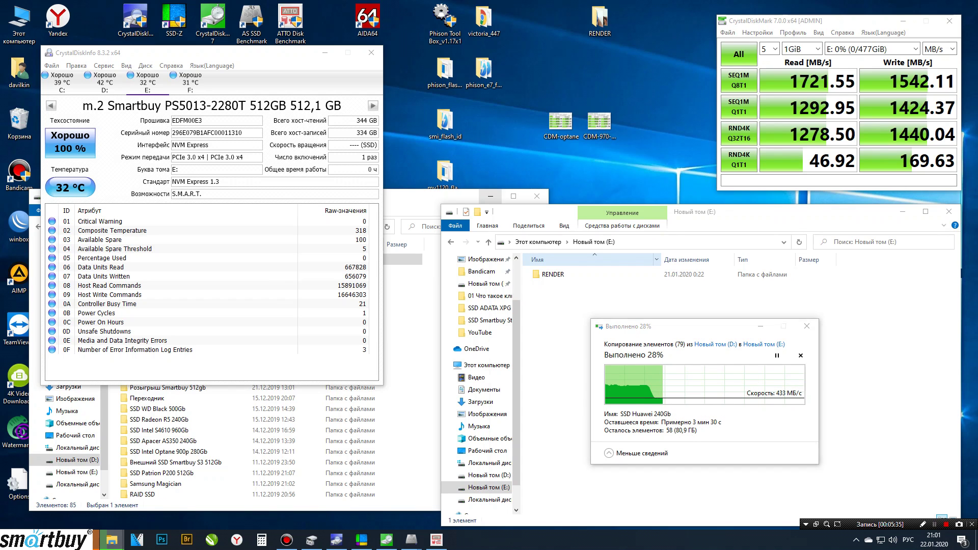
# Step: Minimize the drive D: File Explorer window and shift CrystalDiskInfo slightly to keep it fully in view
pyautogui.click(491, 195)
pyautogui.moveTo(204, 52); pyautogui.dragTo(210, 46)
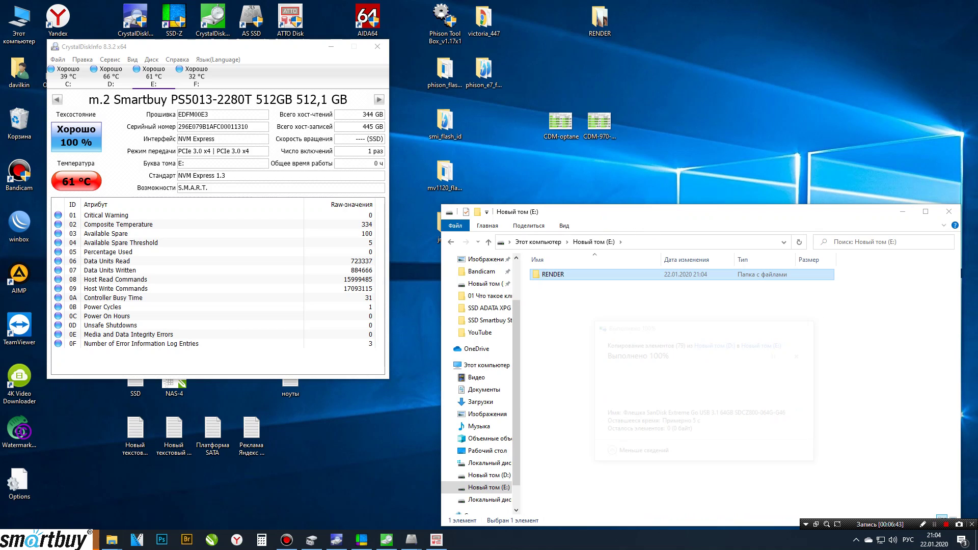
# Step: Duplicate the RENDER folder within drive E: as a copy test, and stop the transfer at about 89%
pyautogui.moveTo(552, 274); pyautogui.dragTo(581, 332)
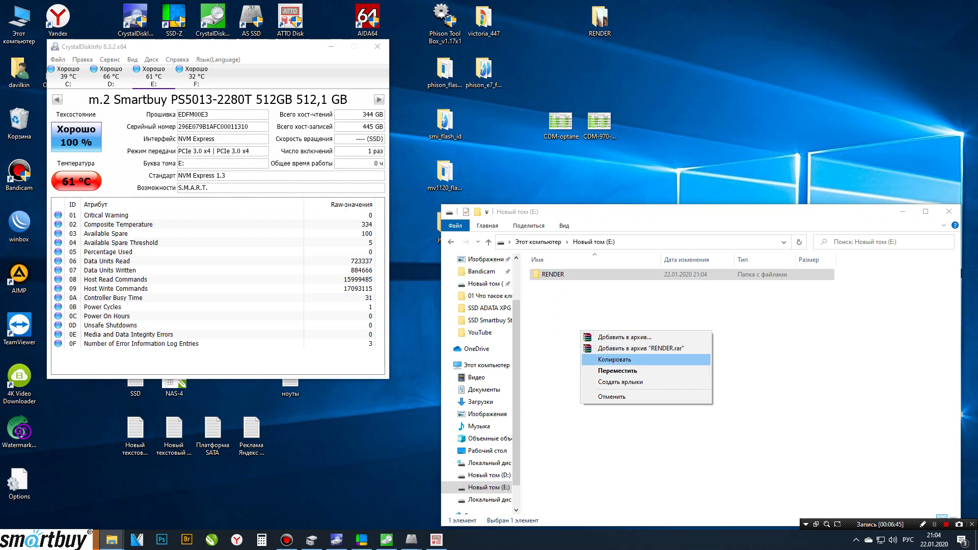
pyautogui.click(614, 359)
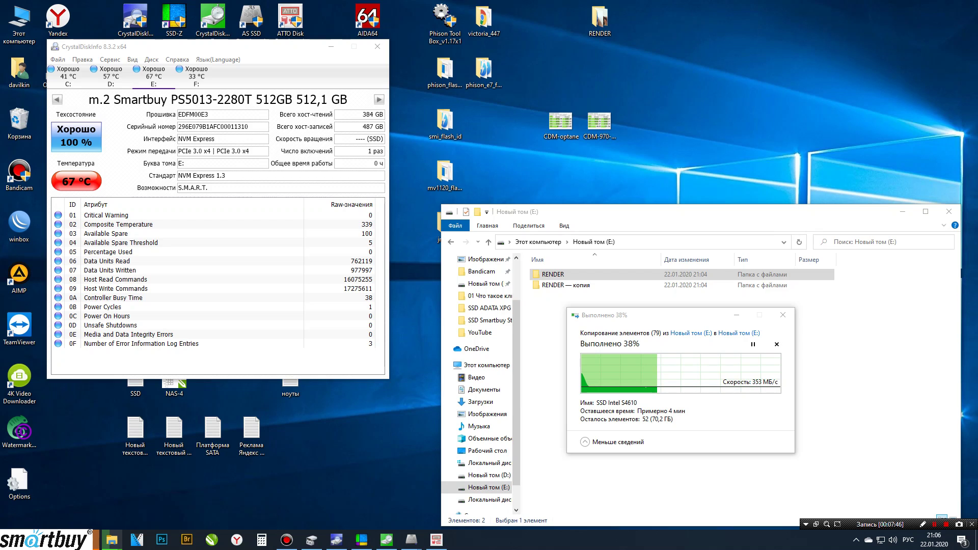
pyautogui.hotkey('shift', 'F12')
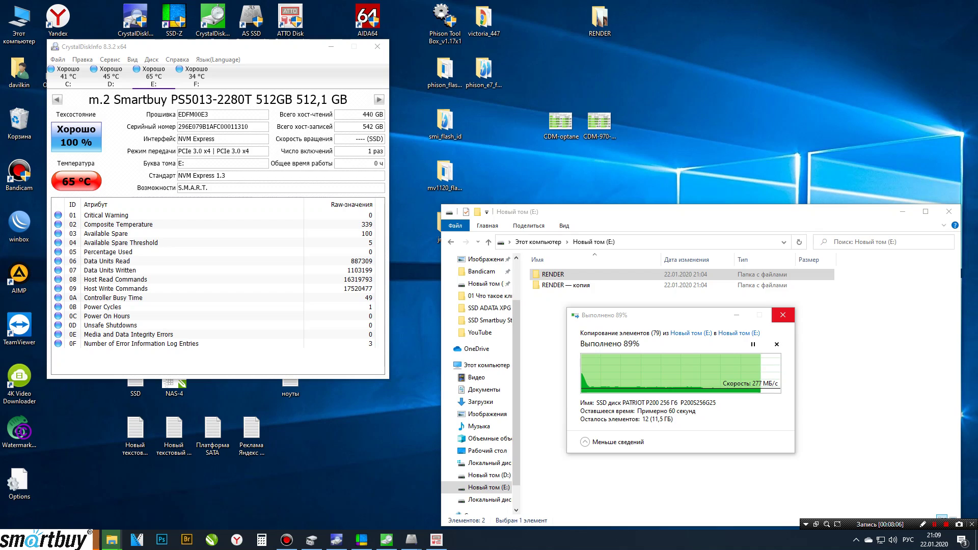
pyautogui.click(783, 315)
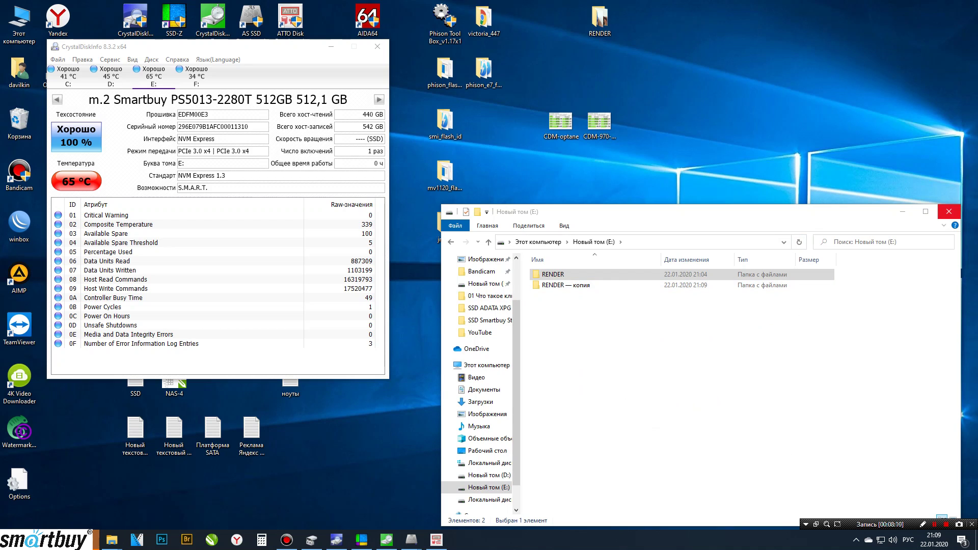
# Step: Permanently delete both RENDER folders from drive E: and close its File Explorer window
pyautogui.hotkey('ctrl', 'a')
pyautogui.hotkey('shift', 'Delete')
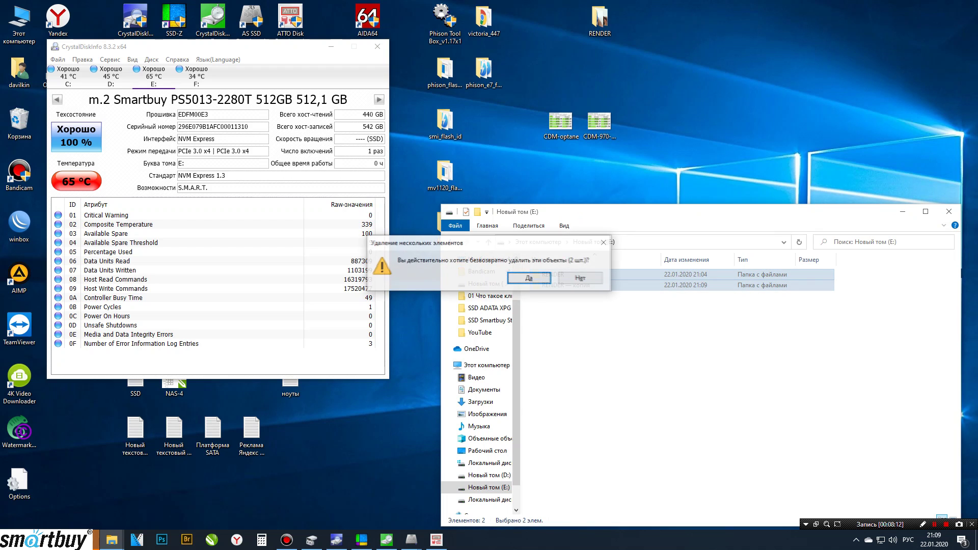
pyautogui.press('Return')
pyautogui.click(948, 212)
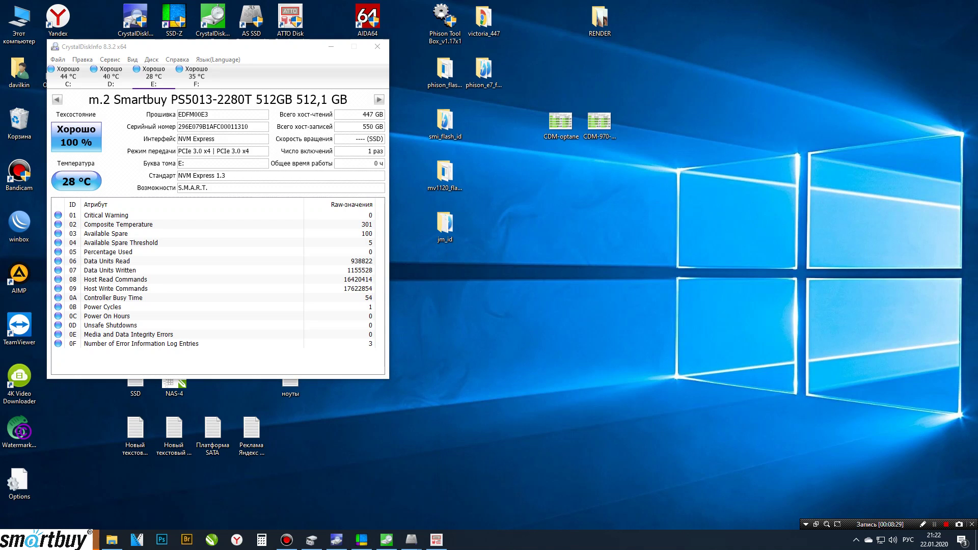
# Step: Launch AIDA64 Extreme and open its Disk Benchmark tool
pyautogui.doubleClick(367, 20)
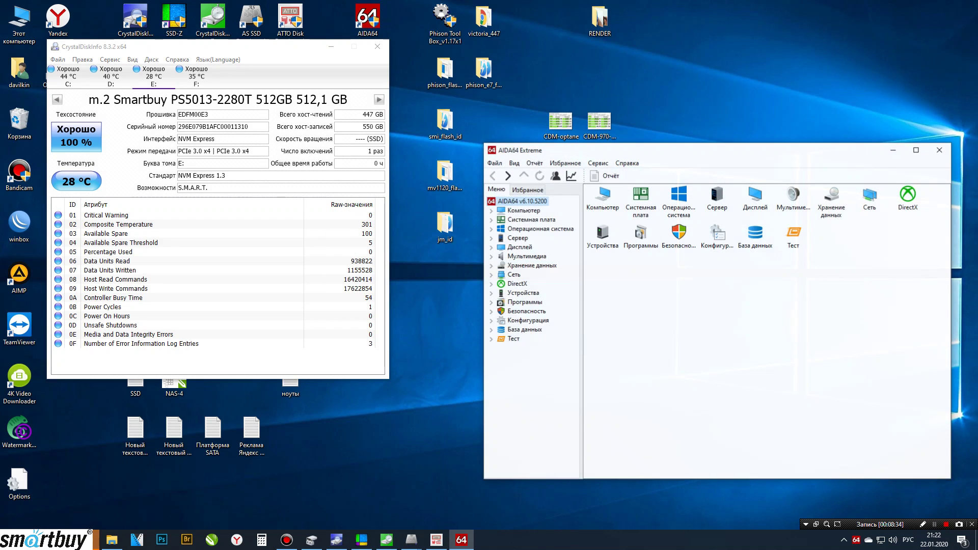
pyautogui.click(598, 163)
pyautogui.click(612, 174)
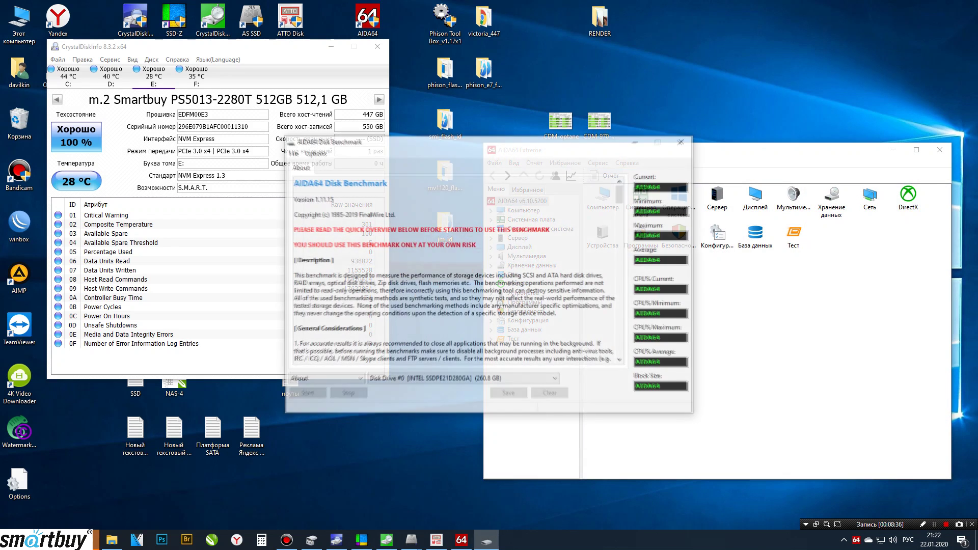
# Step: Start a Linear Write test on Disk Drive #2 [m.2 Smartbuy PS5013-2280T 512GB], with the benchmark window placed clear of CrystalDiskInfo
pyautogui.click(326, 378)
pyautogui.click(321, 437)
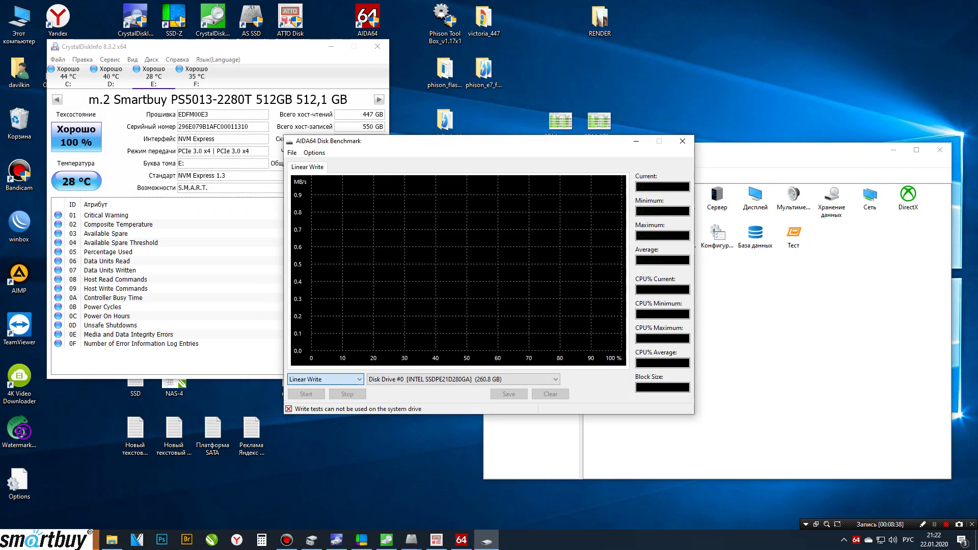
pyautogui.click(463, 379)
pyautogui.click(450, 404)
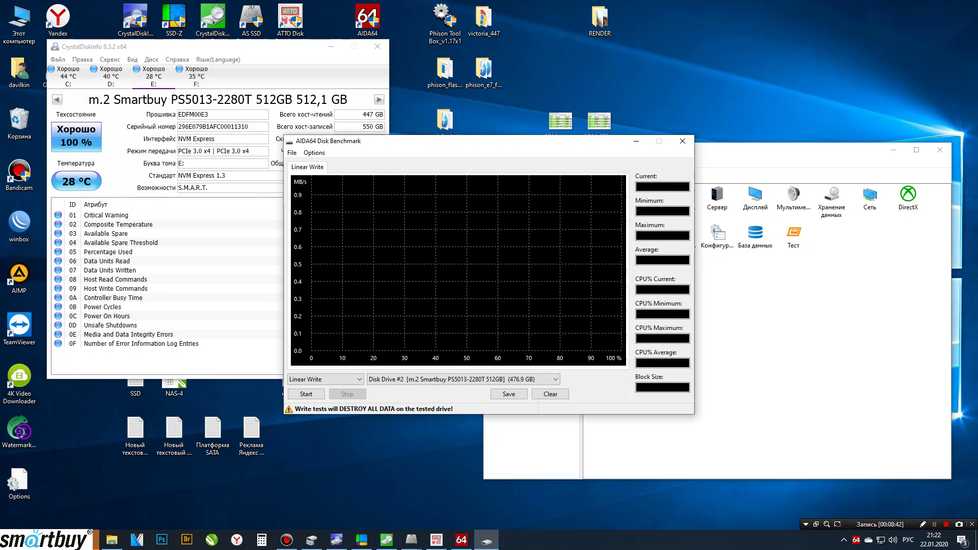
pyautogui.moveTo(357, 141); pyautogui.dragTo(489, 180)
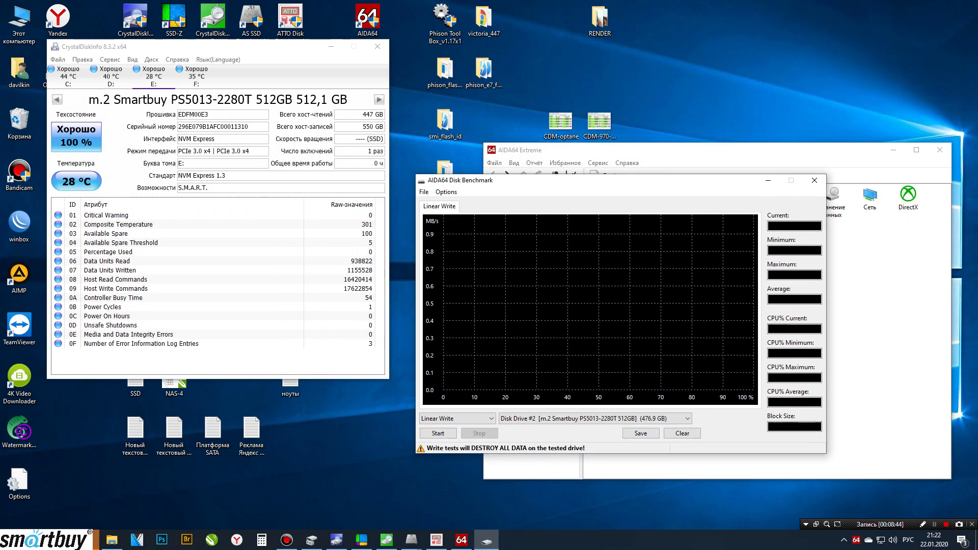
pyautogui.press('Return')
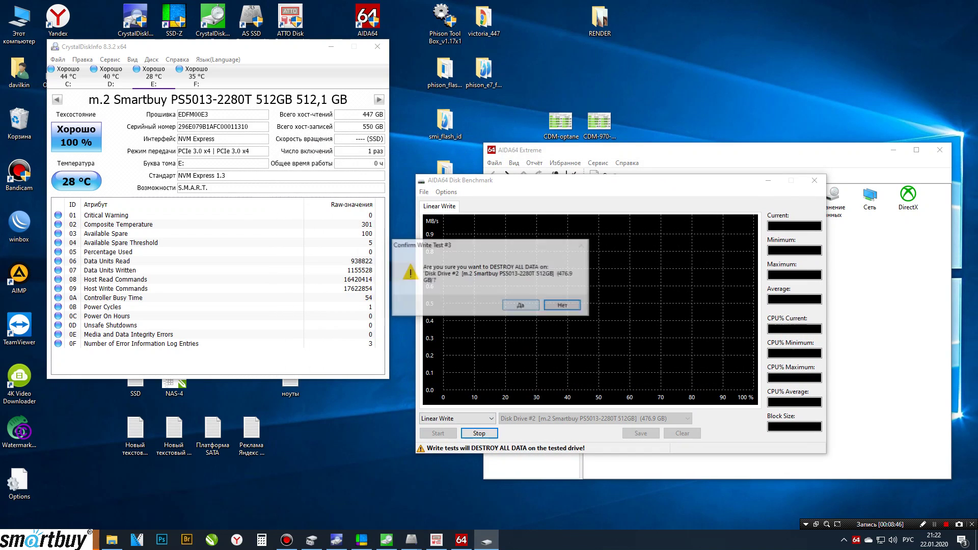
pyautogui.press('Return')
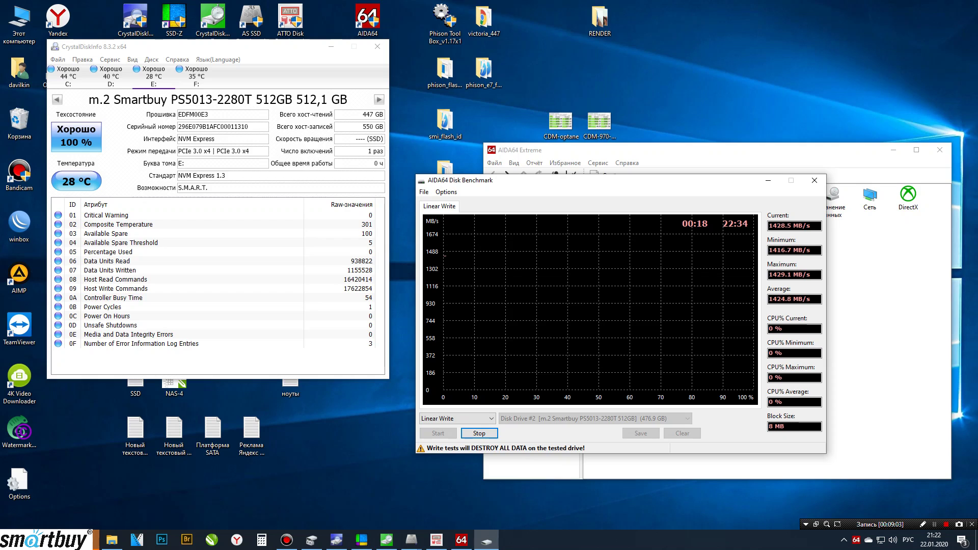